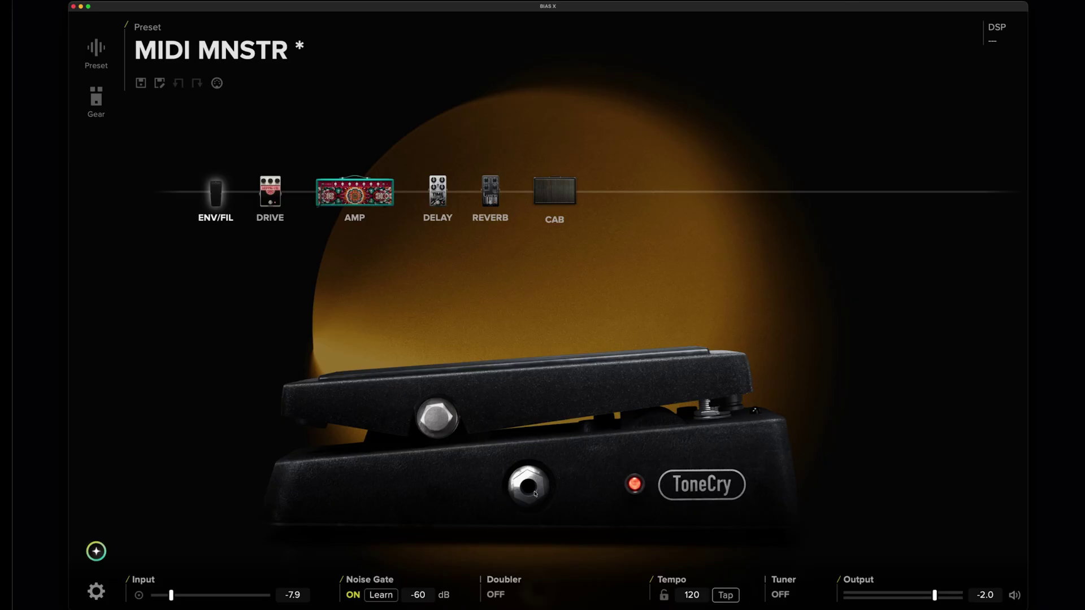
# Step: Open BIAS X Settings from the MIDI MNSTR preset using the gear icon
pyautogui.click(97, 591)
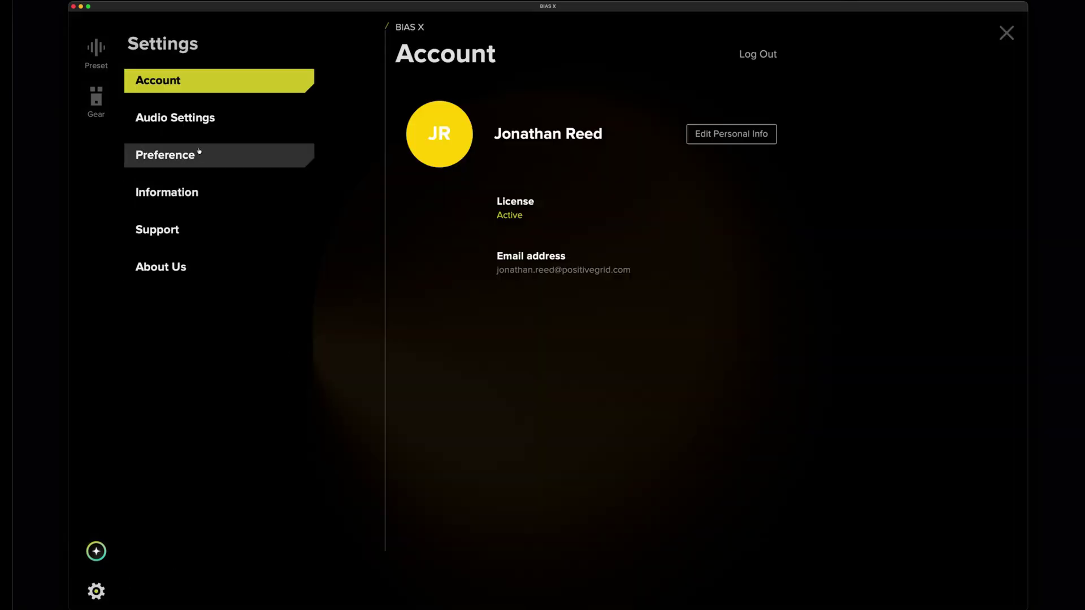
# Step: Review Audio Settings and the MIDI Input Devices list showing the Morningstar MC3 ports
pyautogui.click(194, 118)
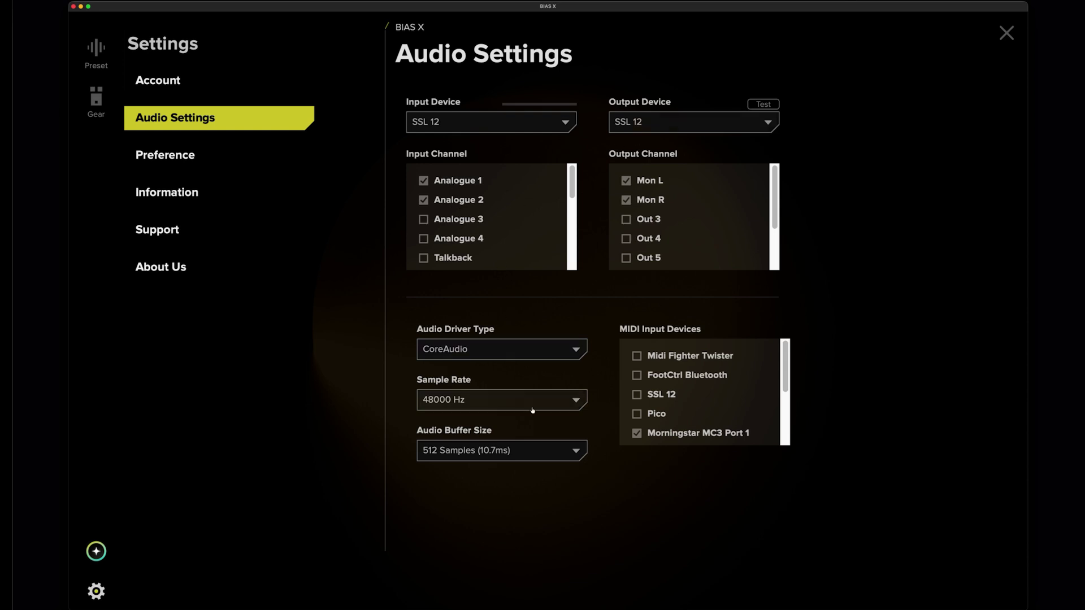
pyautogui.scroll(-3, 760, 386)
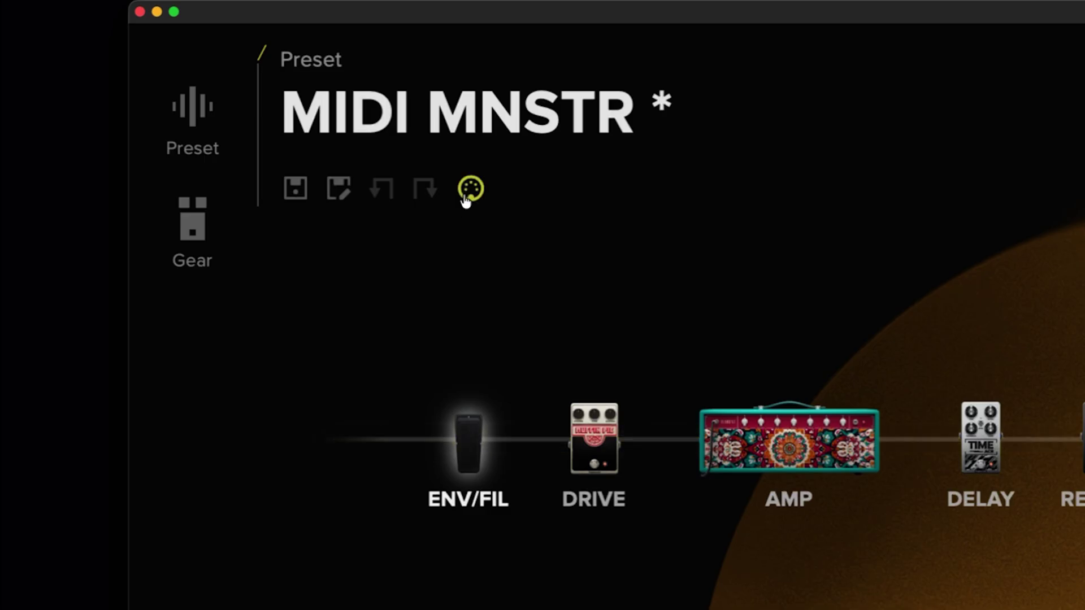
# Step: MIDI-learn the ToneCry wah's power to slot #00, then exit MIDI mapping mode
pyautogui.click(464, 196)
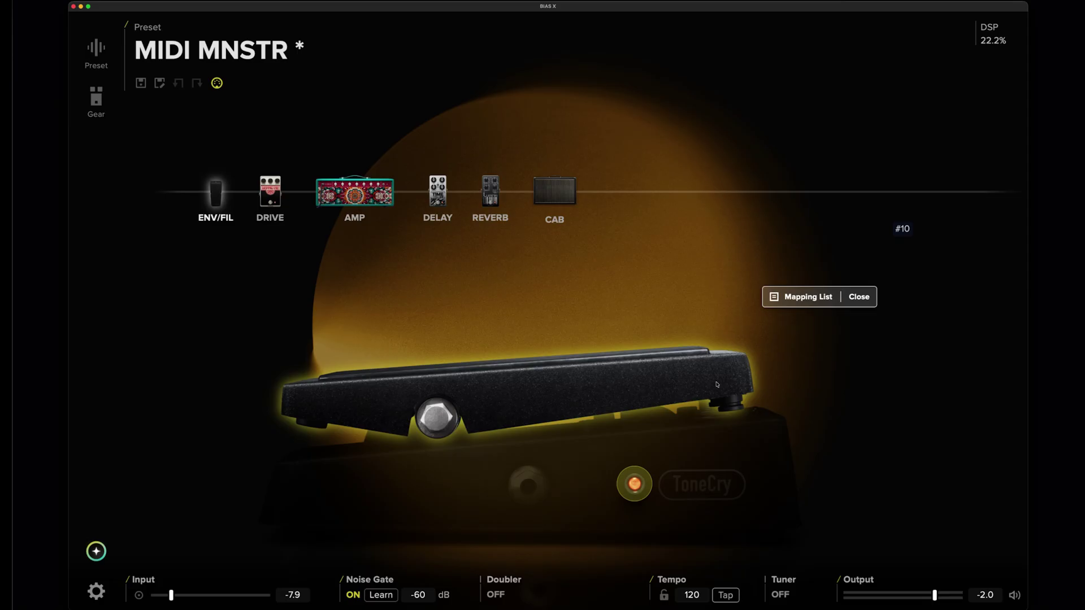
pyautogui.click(634, 489)
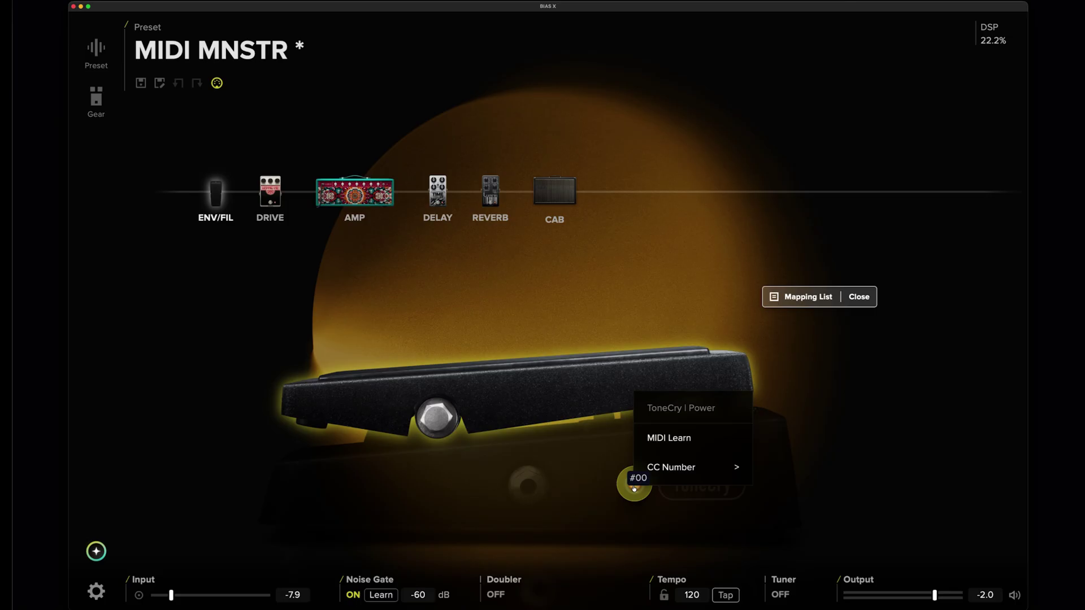
pyautogui.click(711, 436)
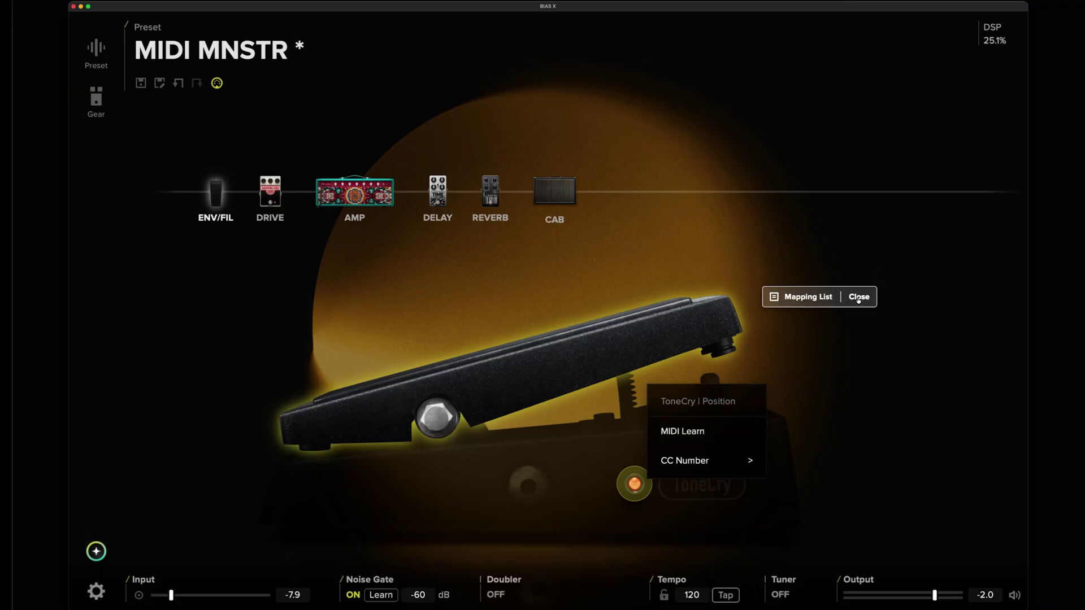
pyautogui.click(859, 298)
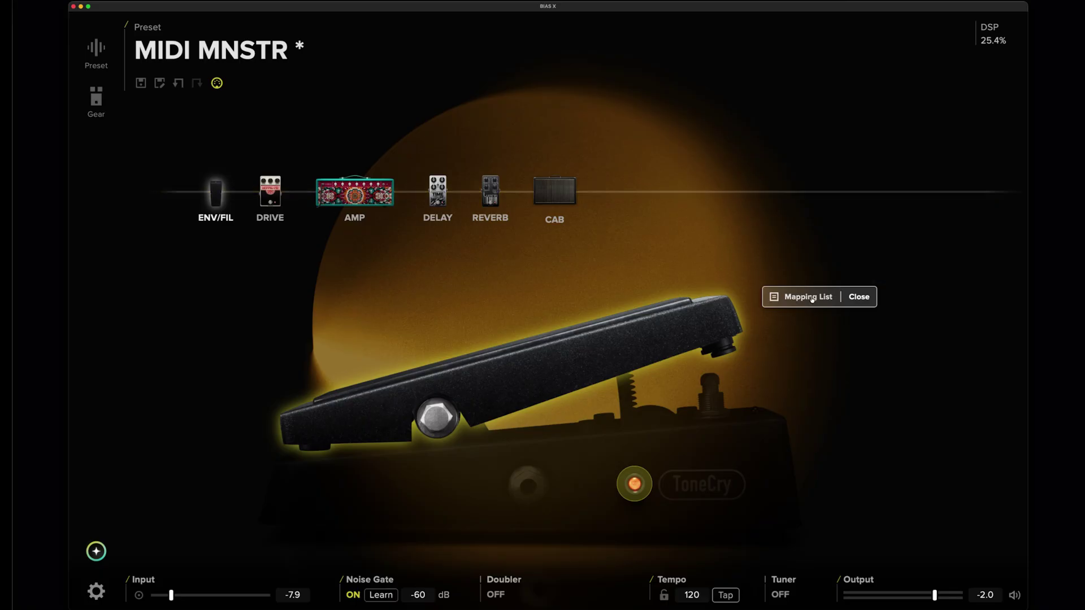
# Step: In the Mapping List's Global tab, add a Toggle mapping for Global Noise Gate
pyautogui.click(808, 297)
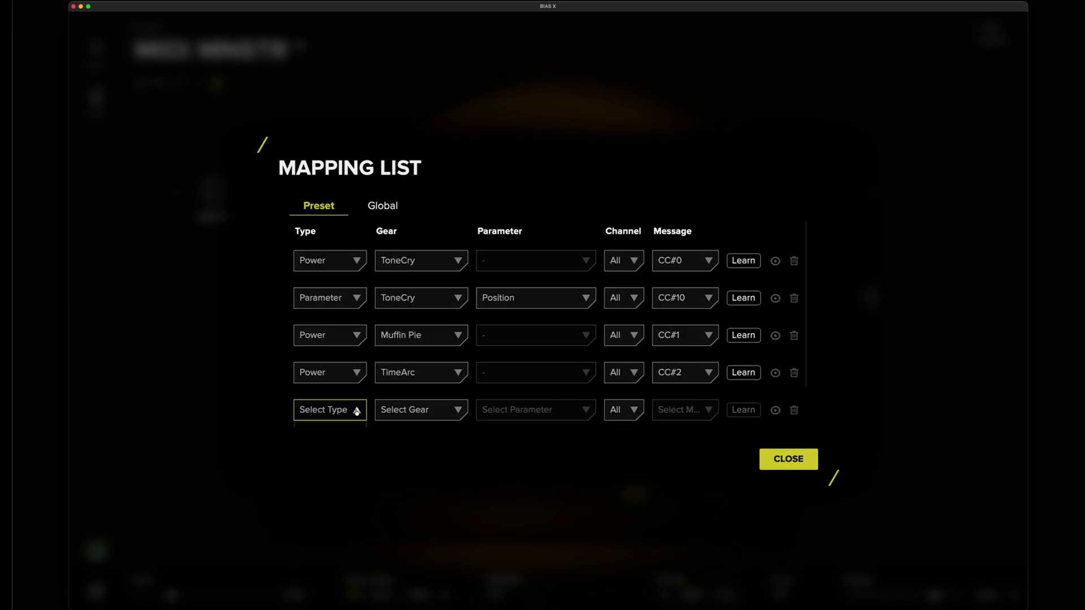
pyautogui.click(383, 205)
pyautogui.click(331, 260)
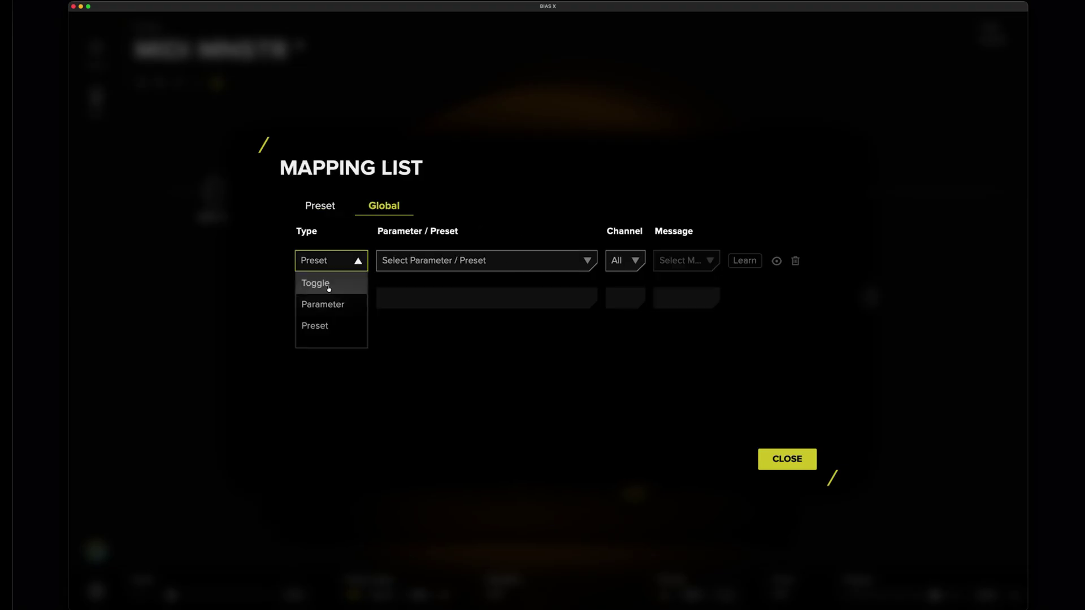
pyautogui.click(329, 285)
pyautogui.click(517, 261)
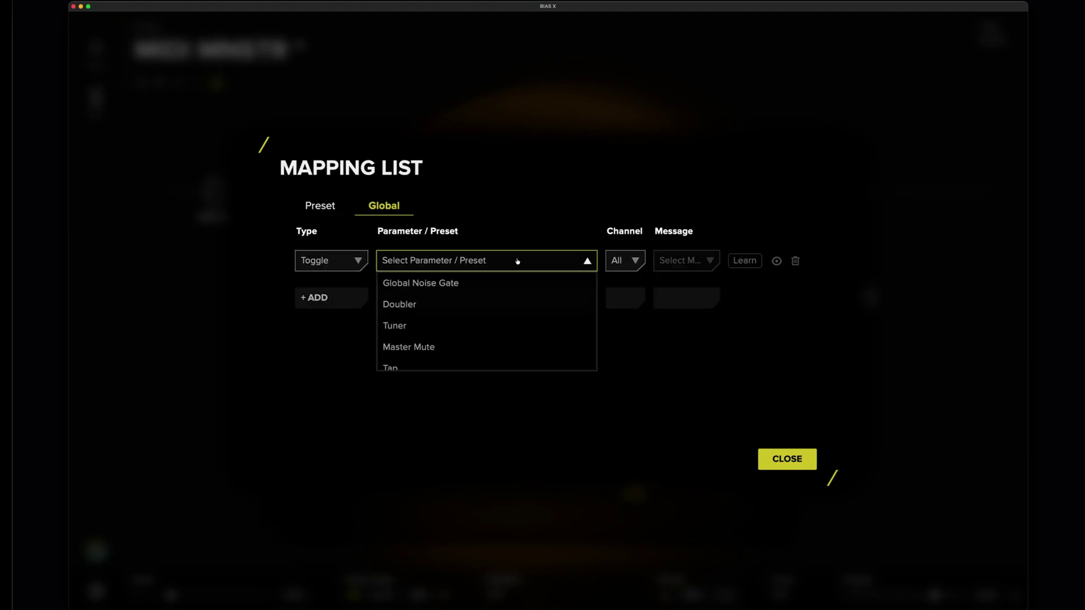
pyautogui.click(481, 289)
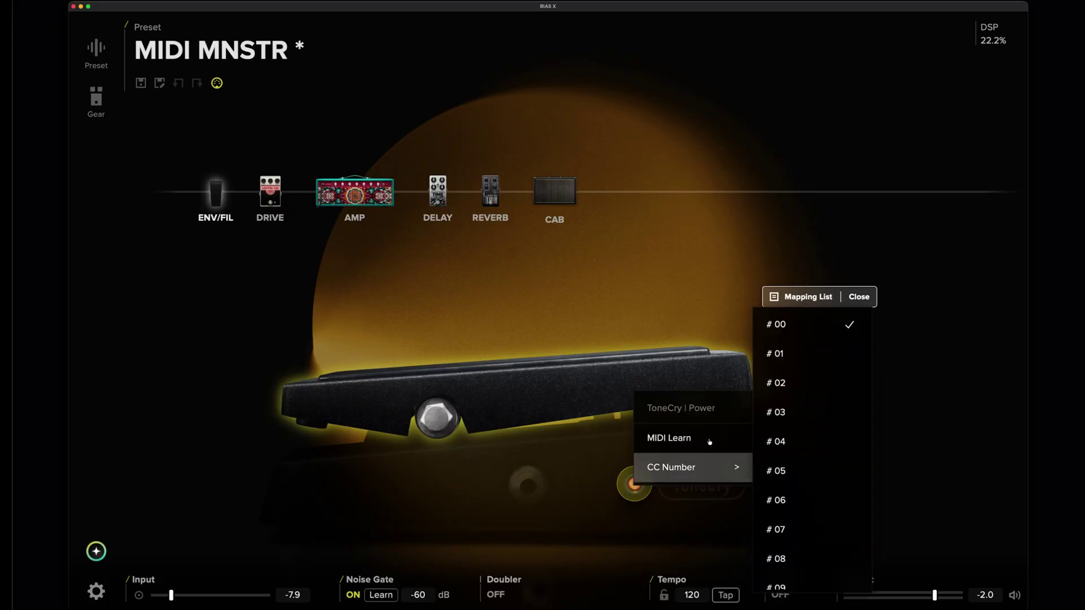
# Step: MIDI-learn the wah (#0), Muffin Pie (#1) and TimeArc (#2) power switches, plus the expression pedal
pyautogui.click(709, 438)
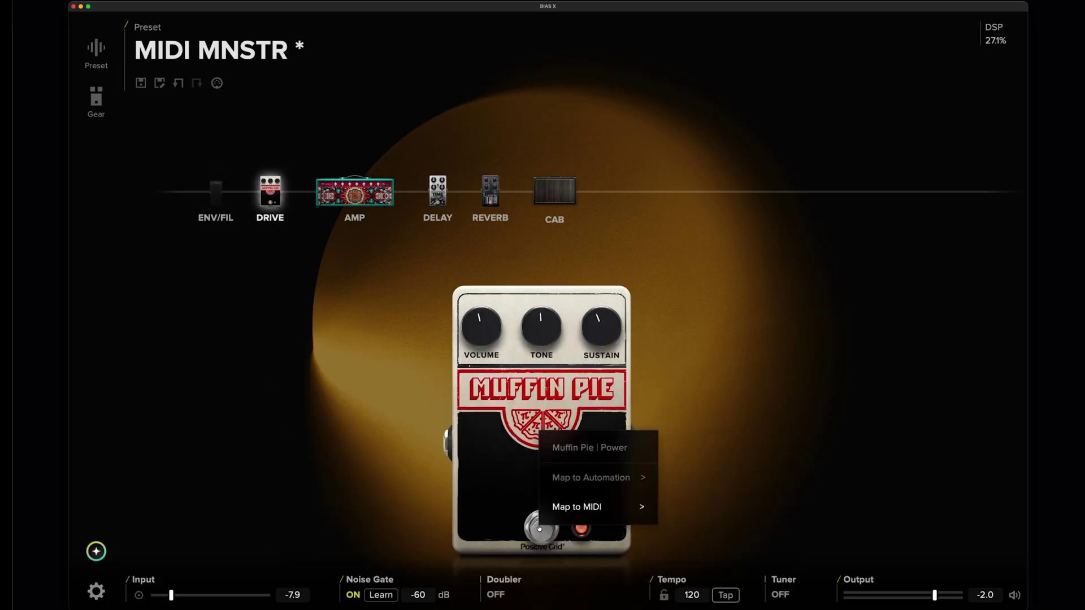
pyautogui.moveTo(588, 506)
pyautogui.click(707, 511)
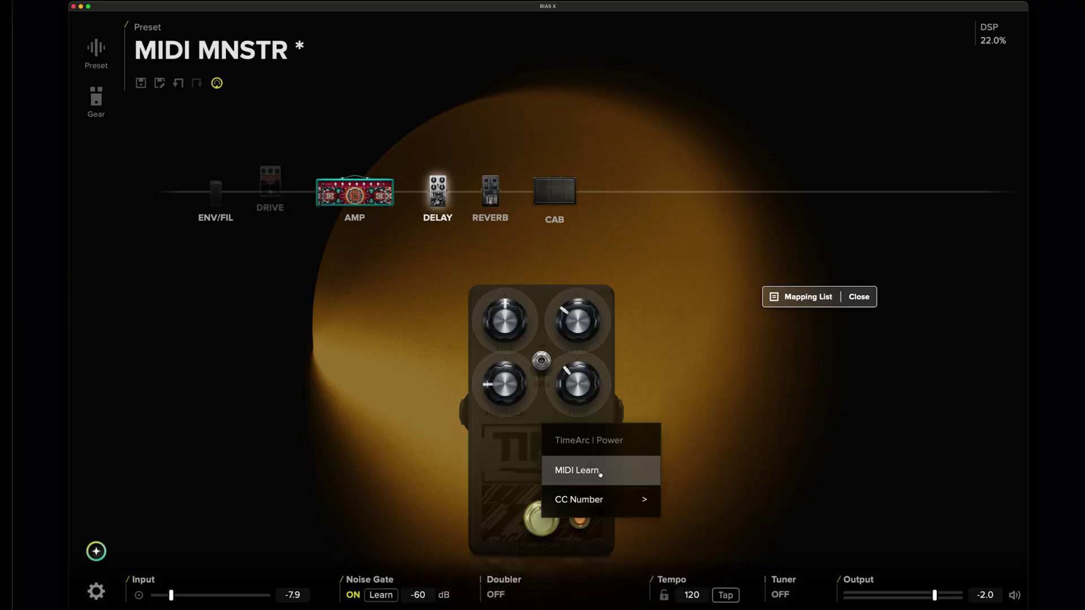
pyautogui.click(576, 471)
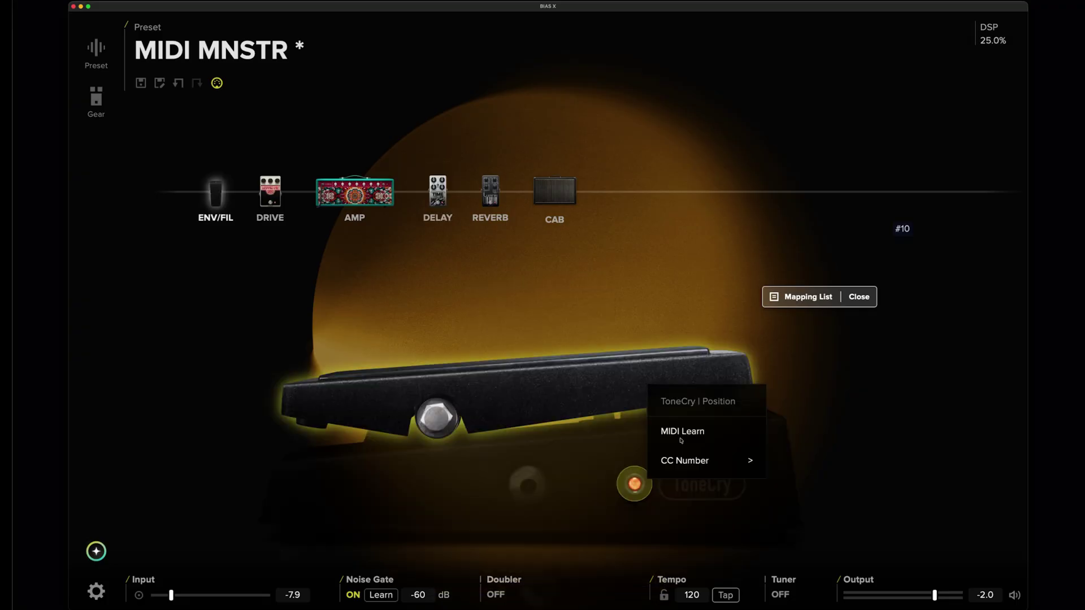
pyautogui.click(682, 434)
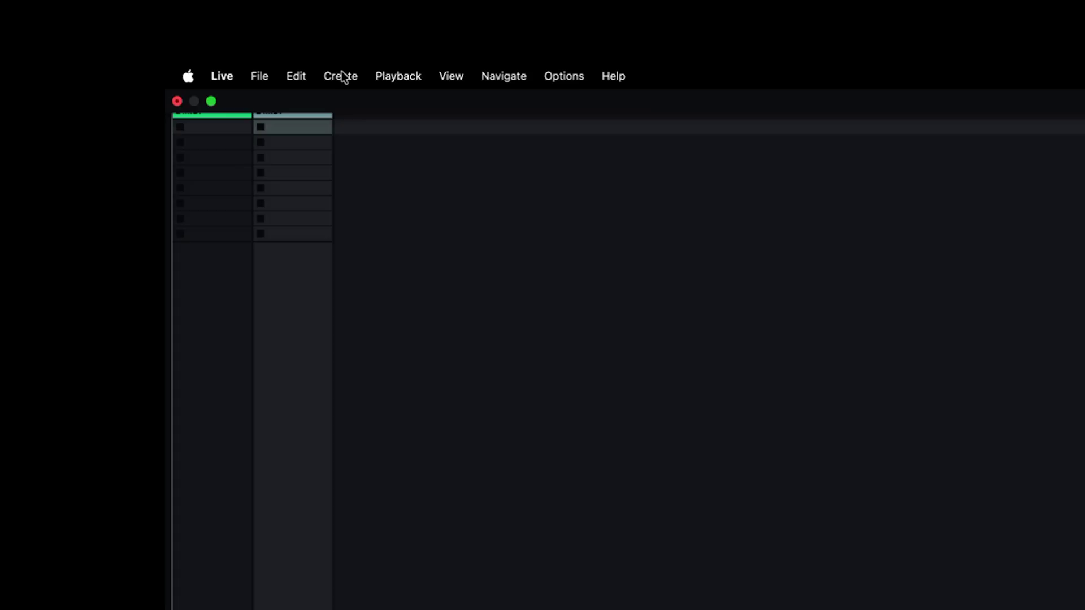
# Step: Insert a new audio track and load the BIAS X plugin onto track 3
pyautogui.click(342, 75)
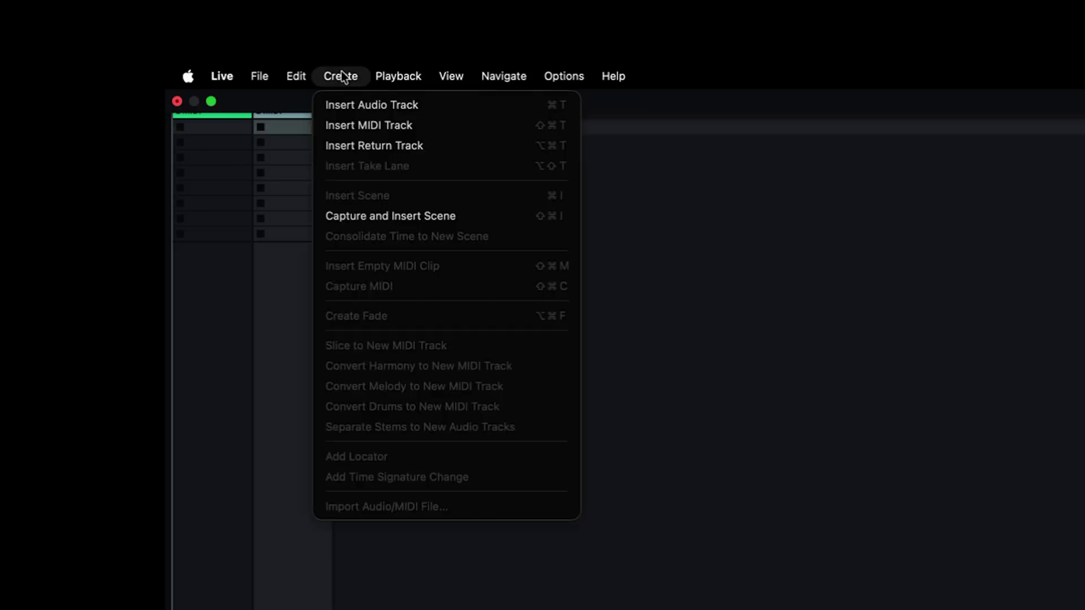
pyautogui.click(348, 103)
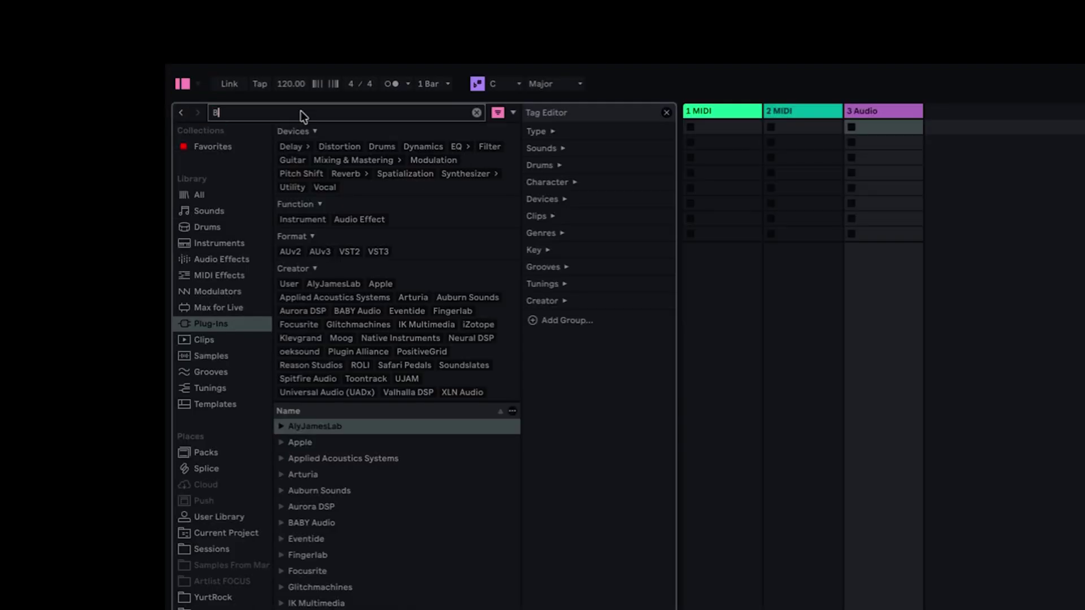
pyautogui.write('S X')
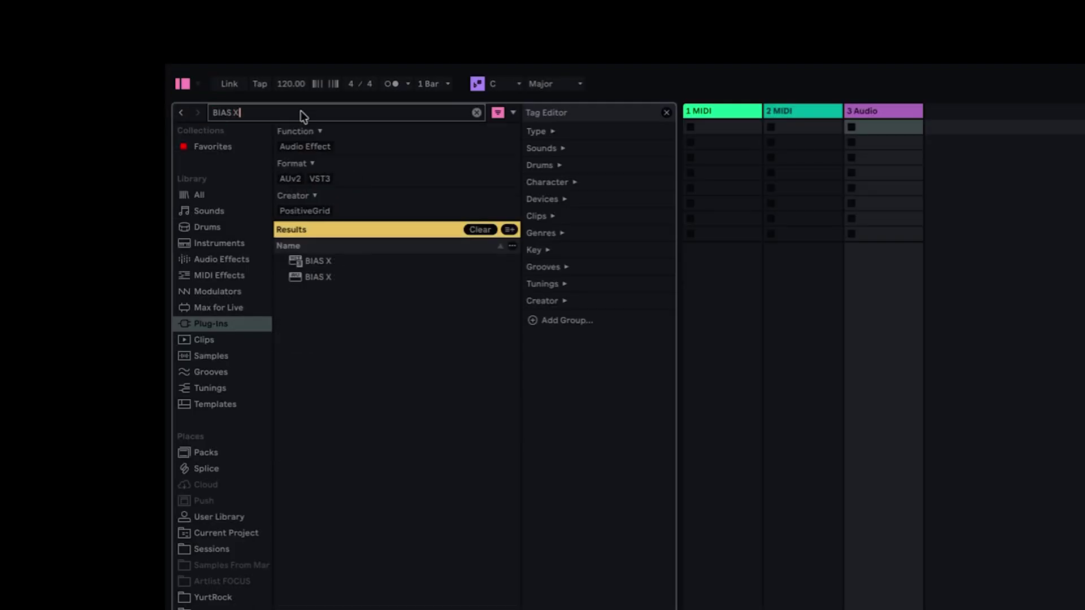
pyautogui.click(327, 260)
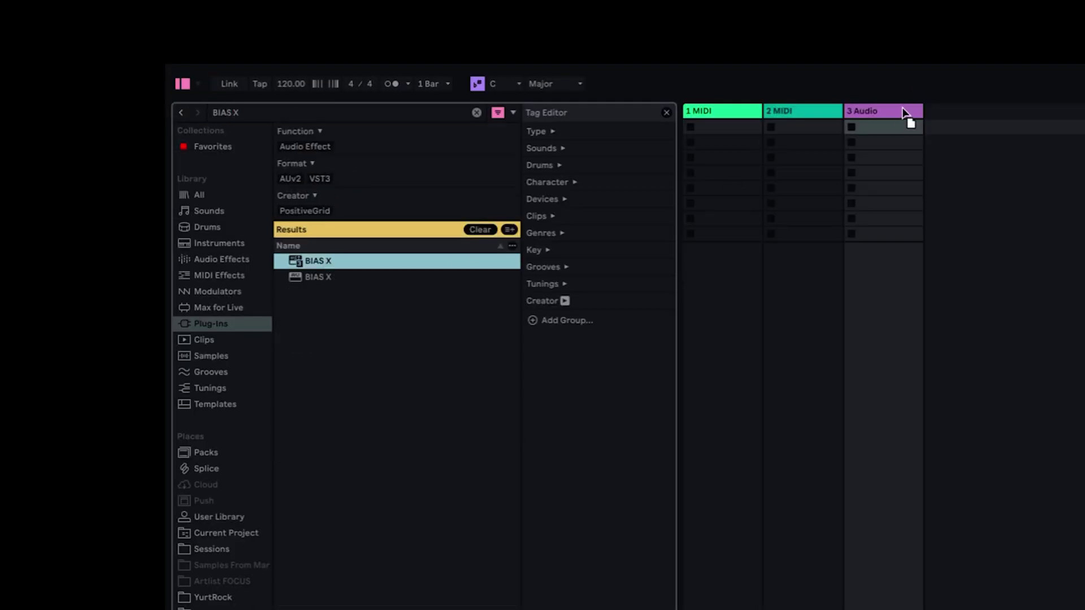
pyautogui.moveTo(905, 116); pyautogui.dragTo(904, 118)
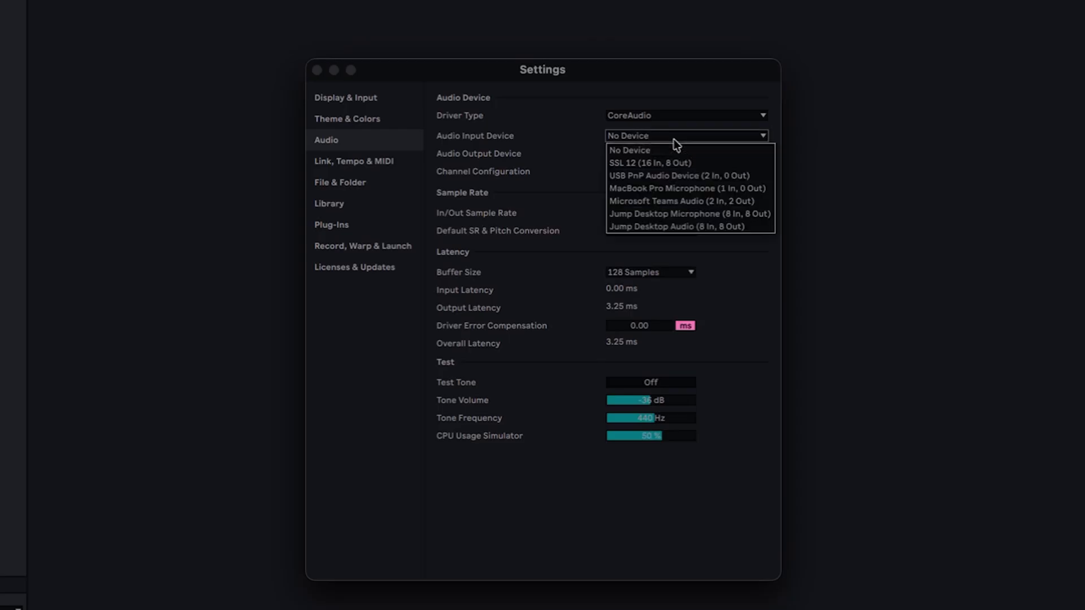
# Step: Set track 3's input to SSL 12 channel 1, monitor In, and arm it
pyautogui.click(674, 163)
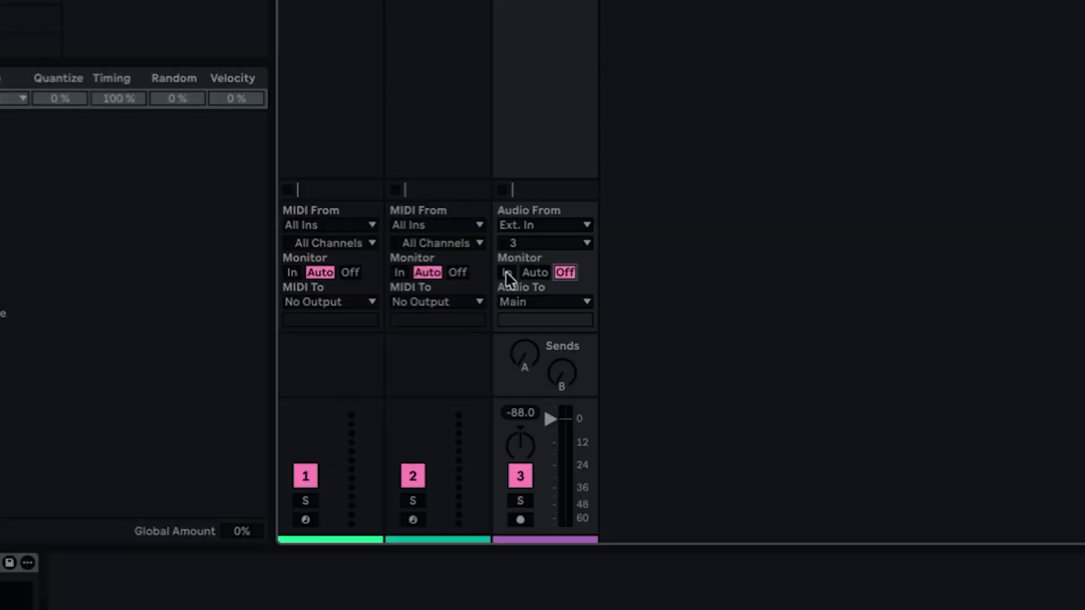
pyautogui.click(506, 273)
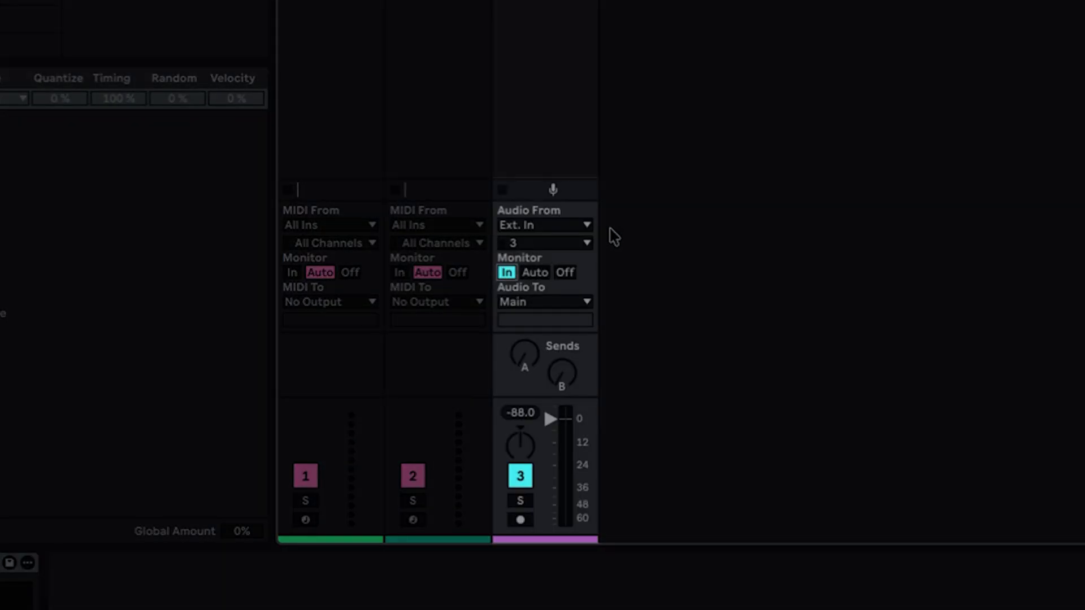
pyautogui.click(588, 243)
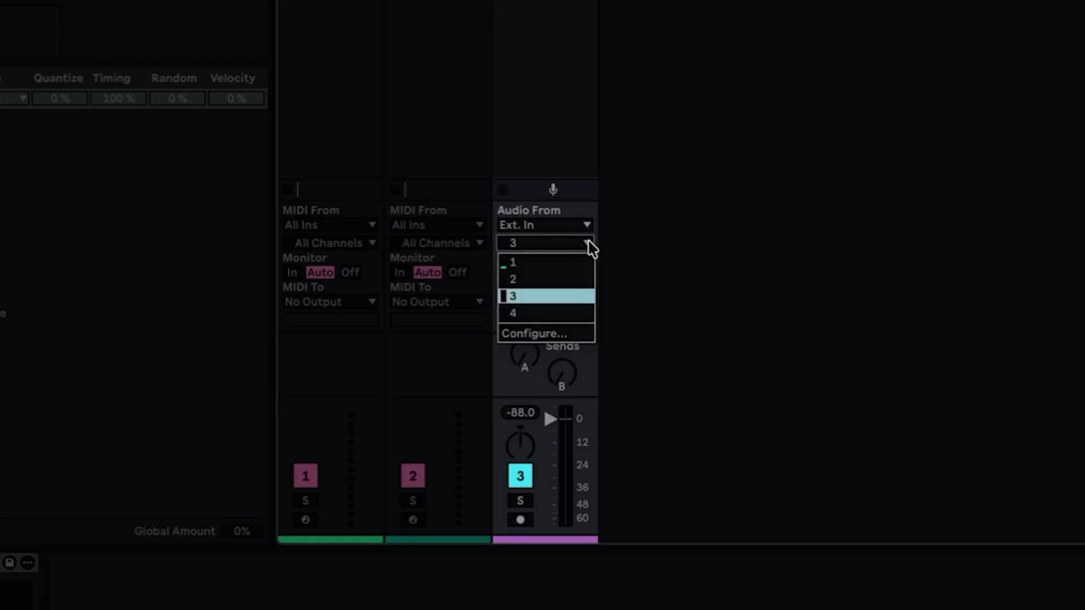
pyautogui.click(590, 264)
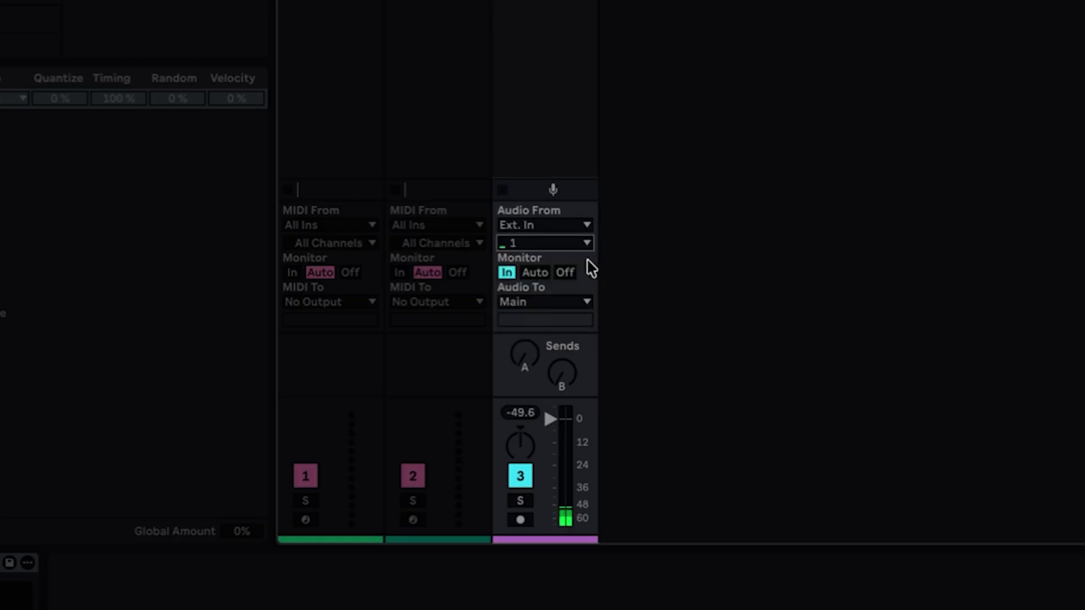
pyautogui.click(521, 519)
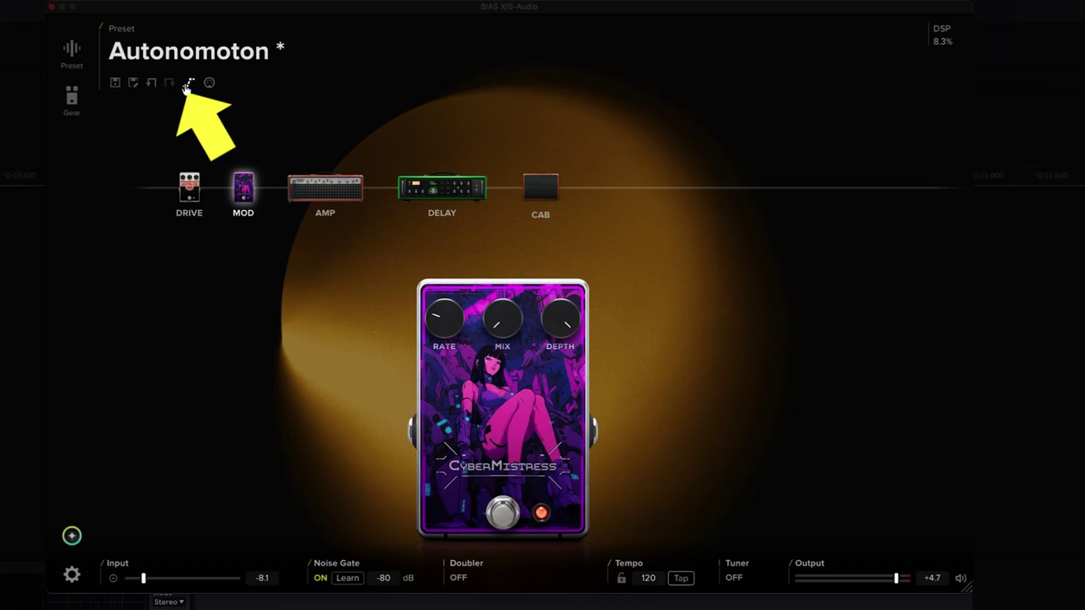
# Step: Map the CyberMistress Mix knob to automation Param 1 and exit mapping mode
pyautogui.click(187, 86)
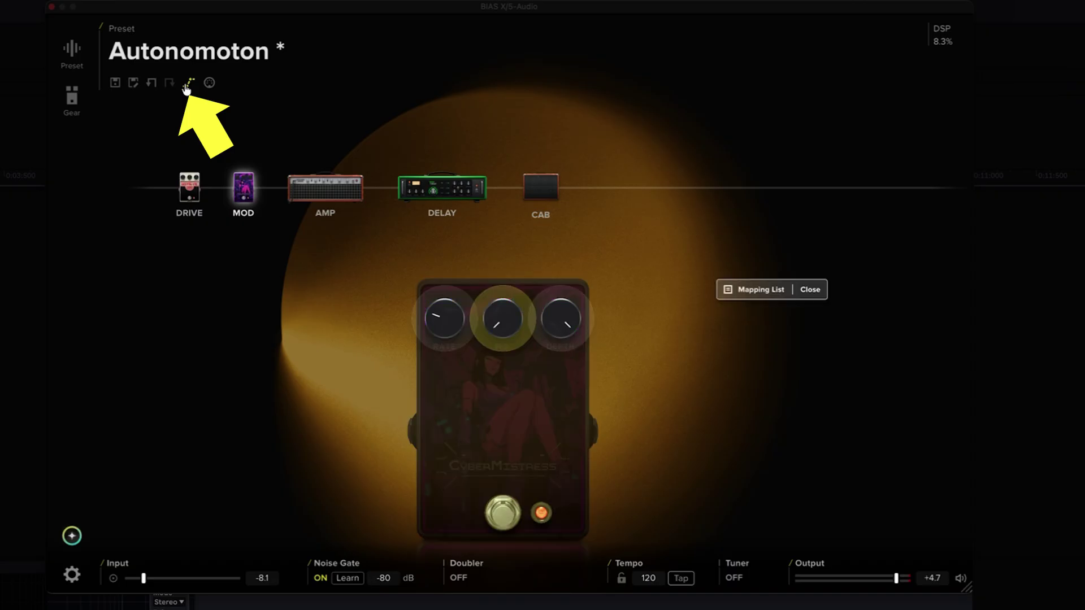
pyautogui.click(502, 318)
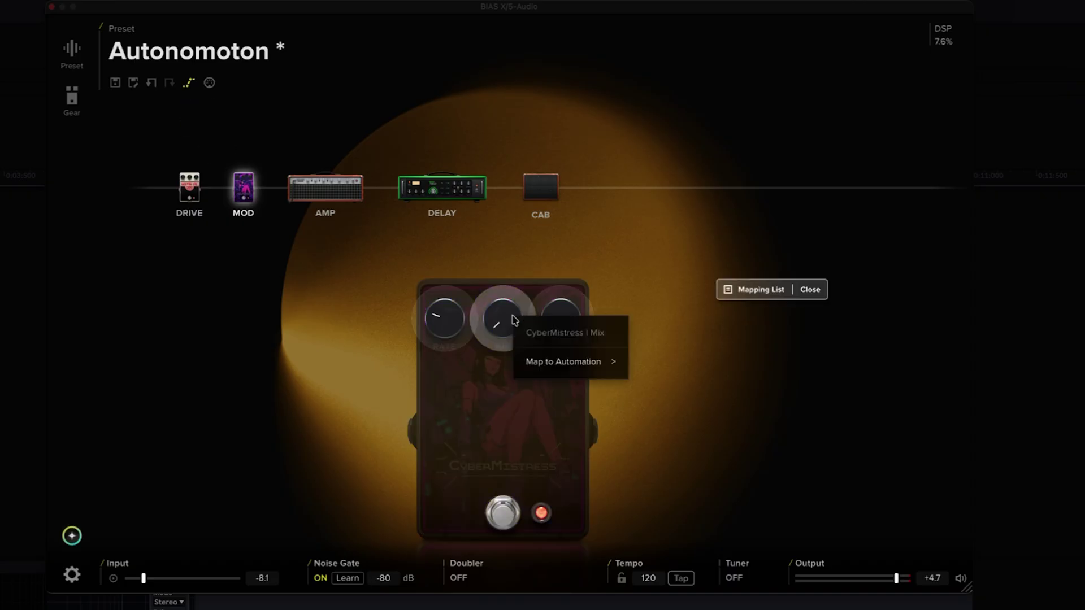
pyautogui.moveTo(527, 360)
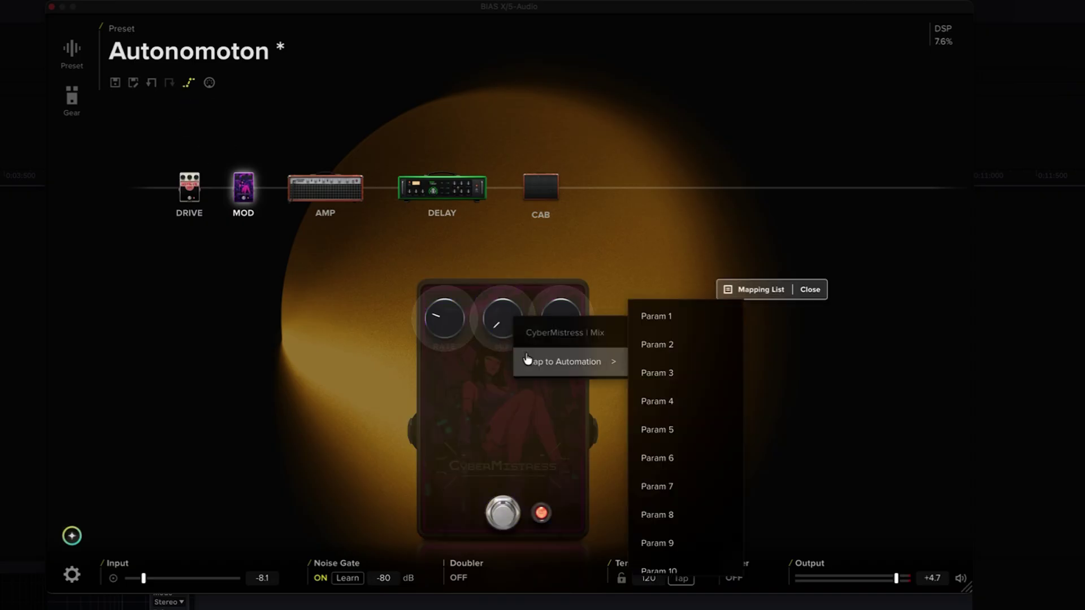
pyautogui.click(672, 318)
pyautogui.click(812, 290)
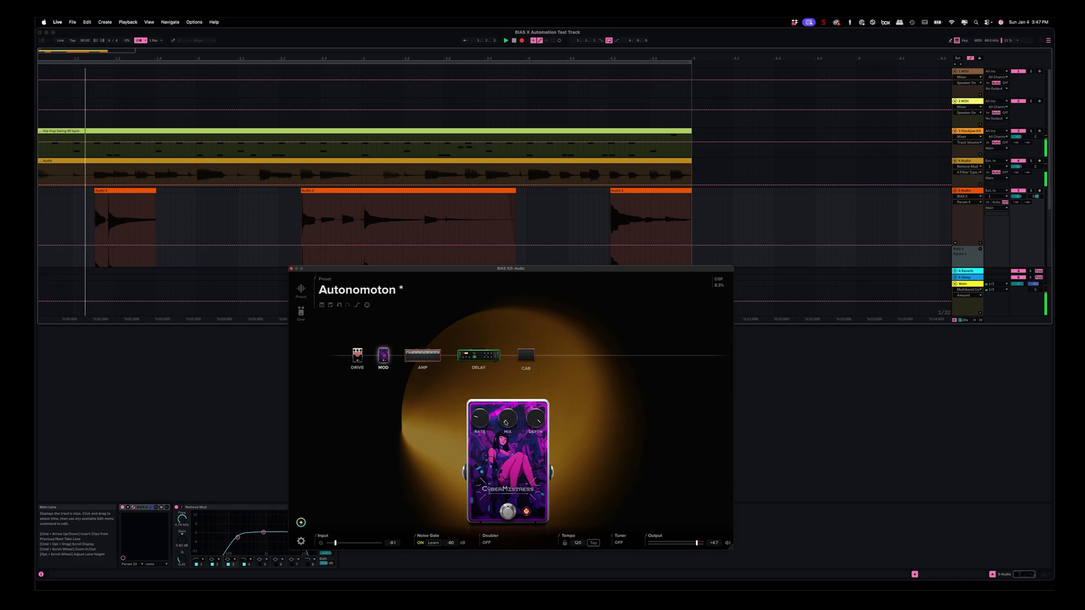
# Step: Draw a rise-and-fall Mix automation curve on Audio 2, raising one breakpoint to 0.98
pyautogui.moveTo(506, 422); pyautogui.dragTo(522, 347)
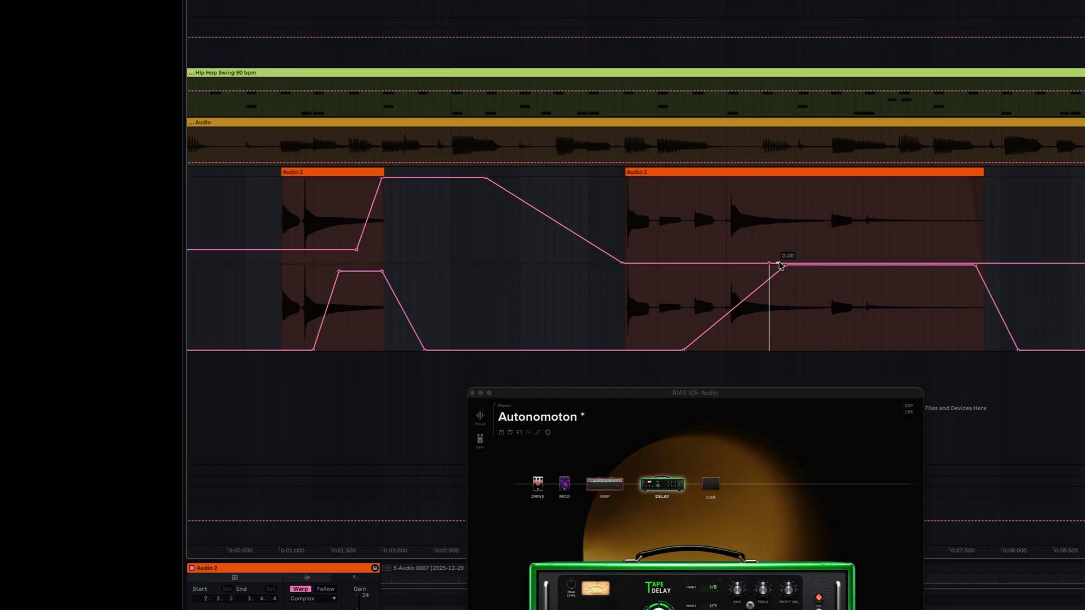
pyautogui.moveTo(780, 264); pyautogui.dragTo(873, 179)
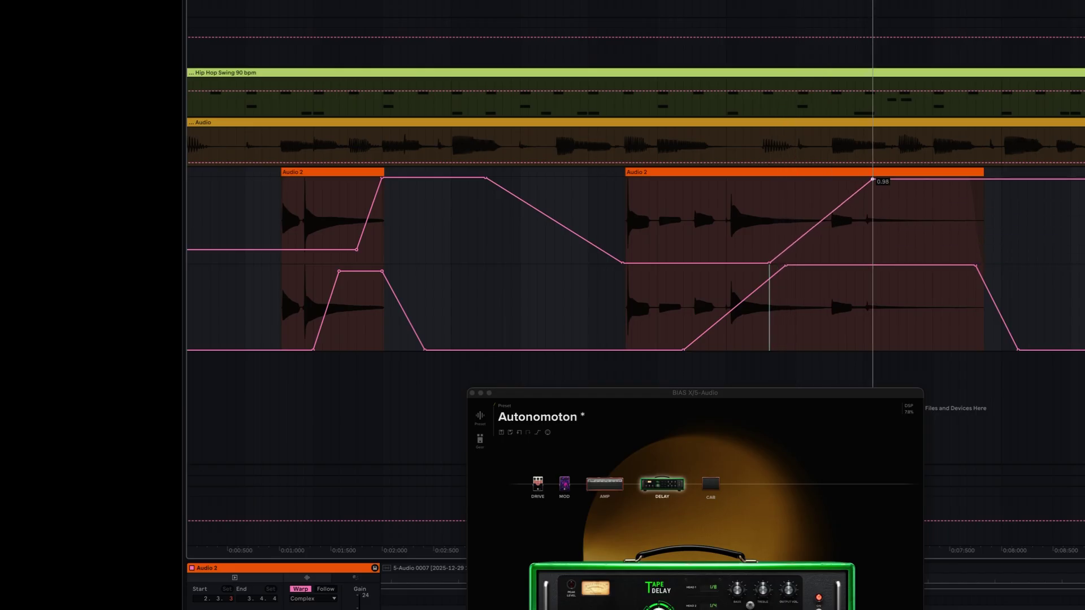